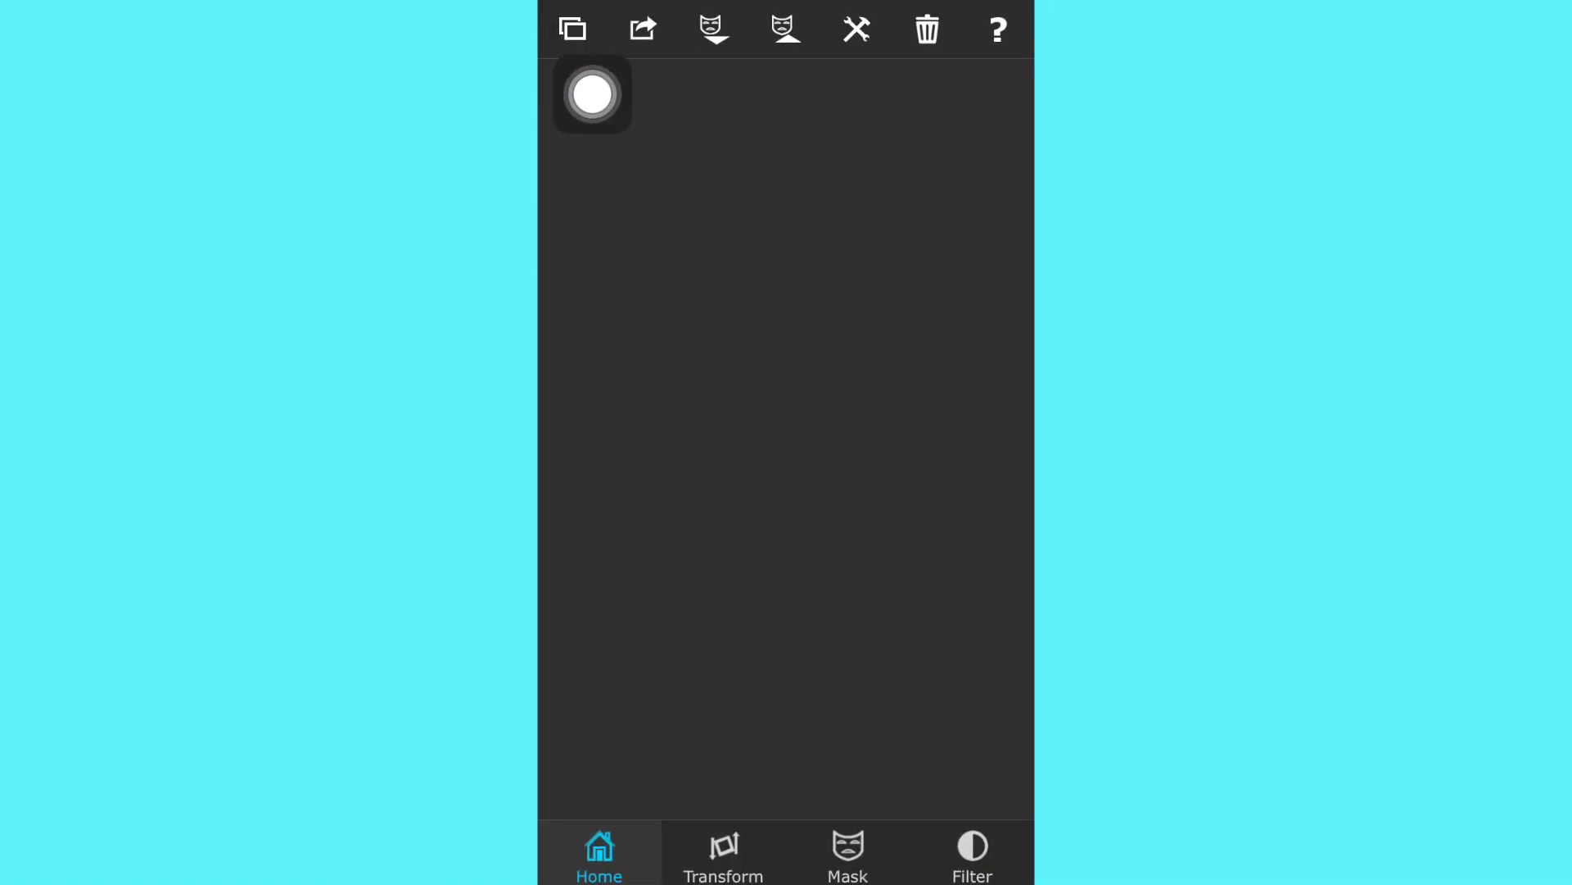
Fill the background with solid light blue and bring up the foreground import options
click(574, 28)
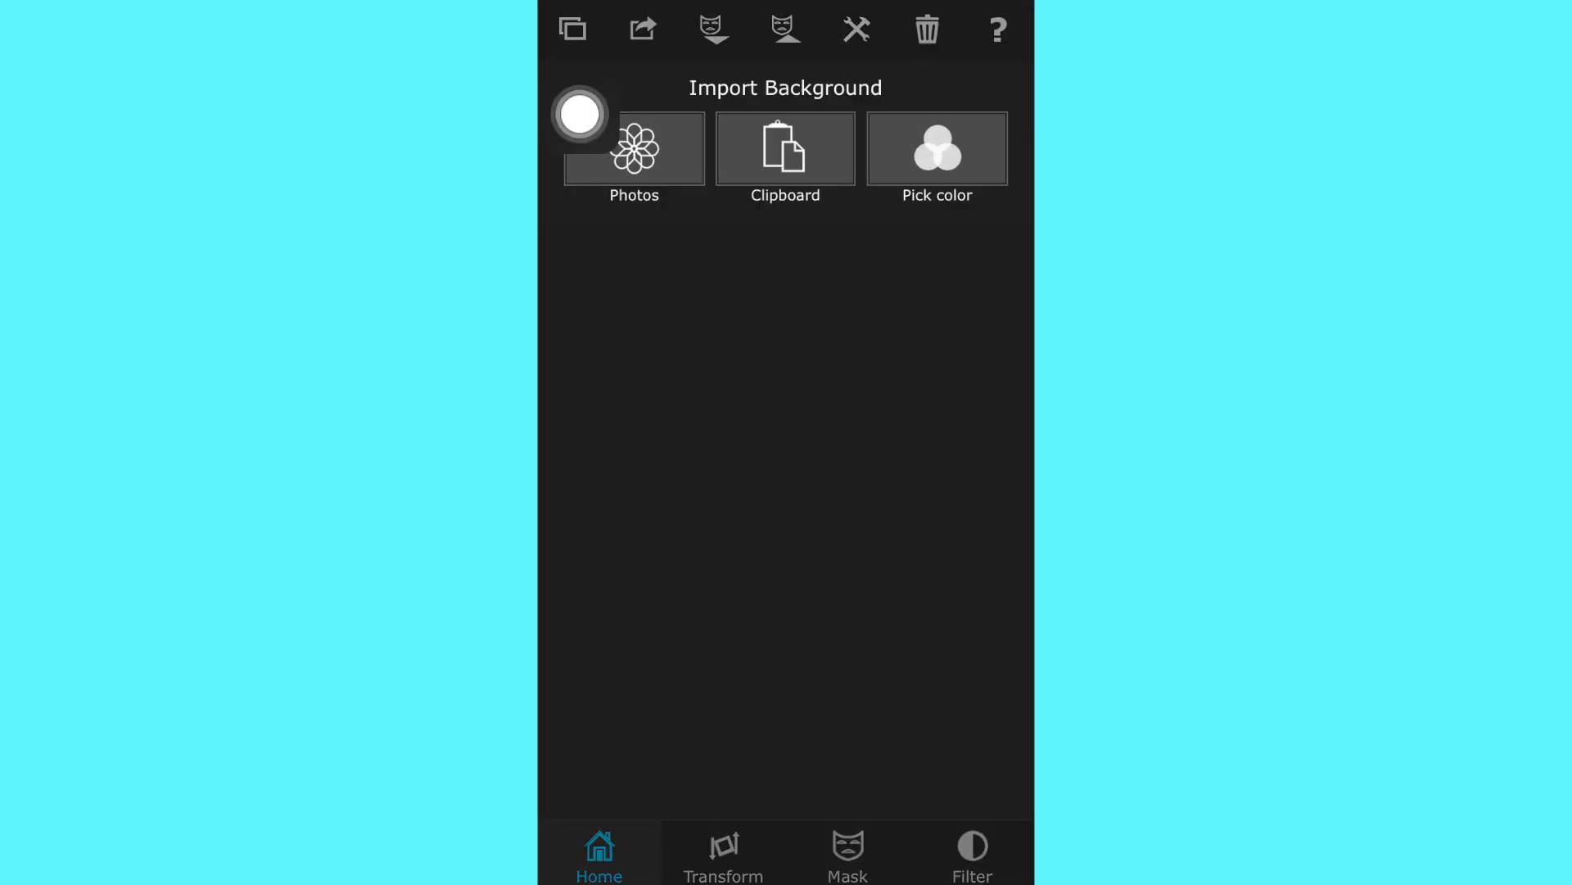
click(938, 156)
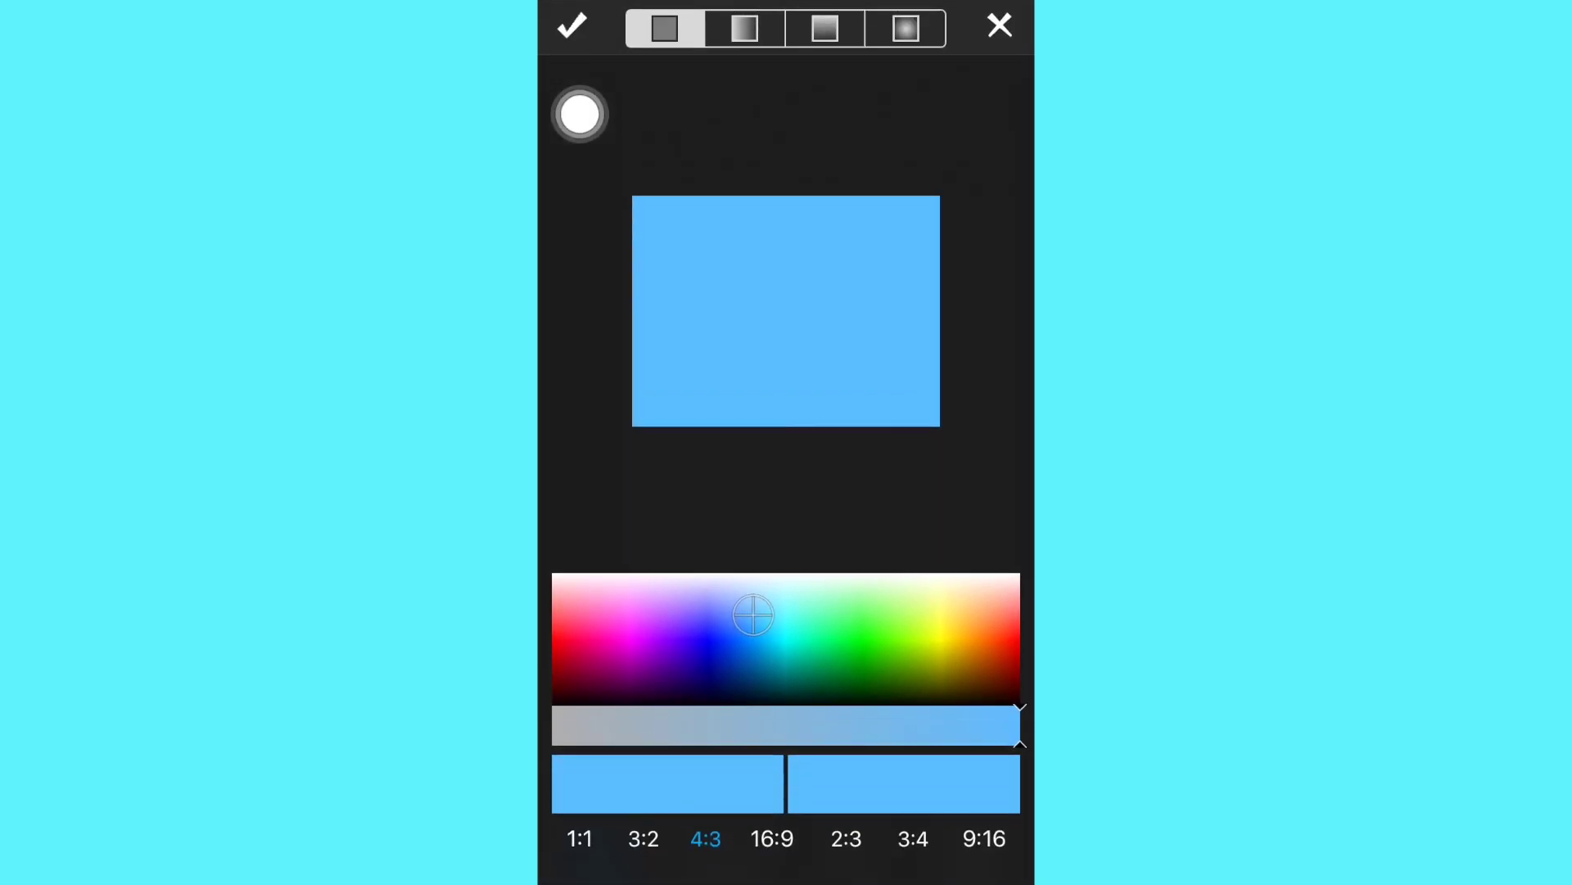
click(573, 28)
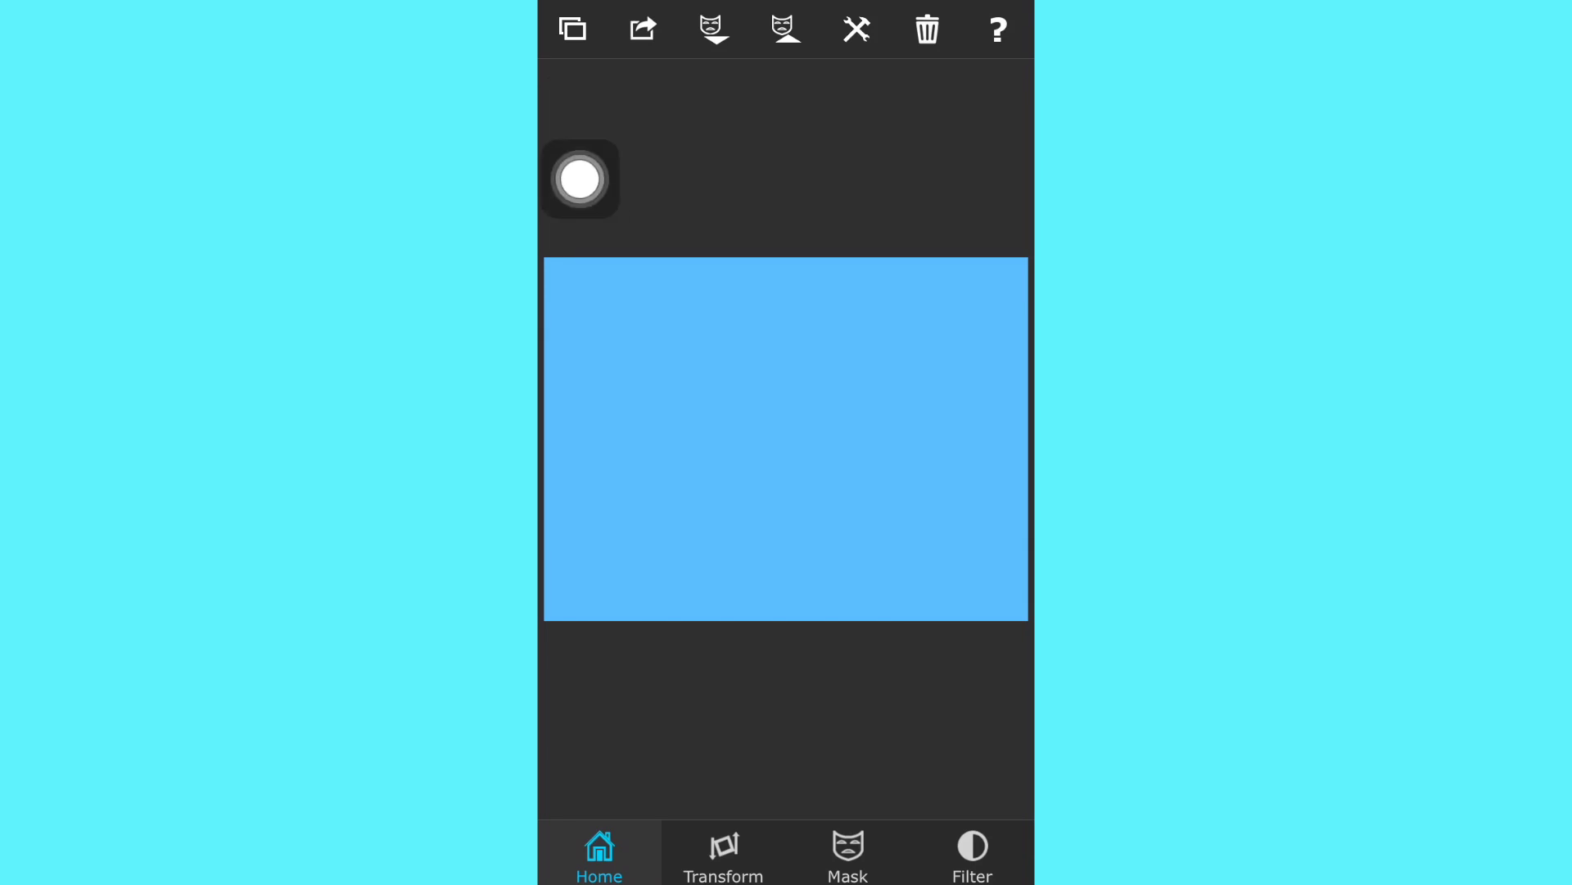
click(574, 28)
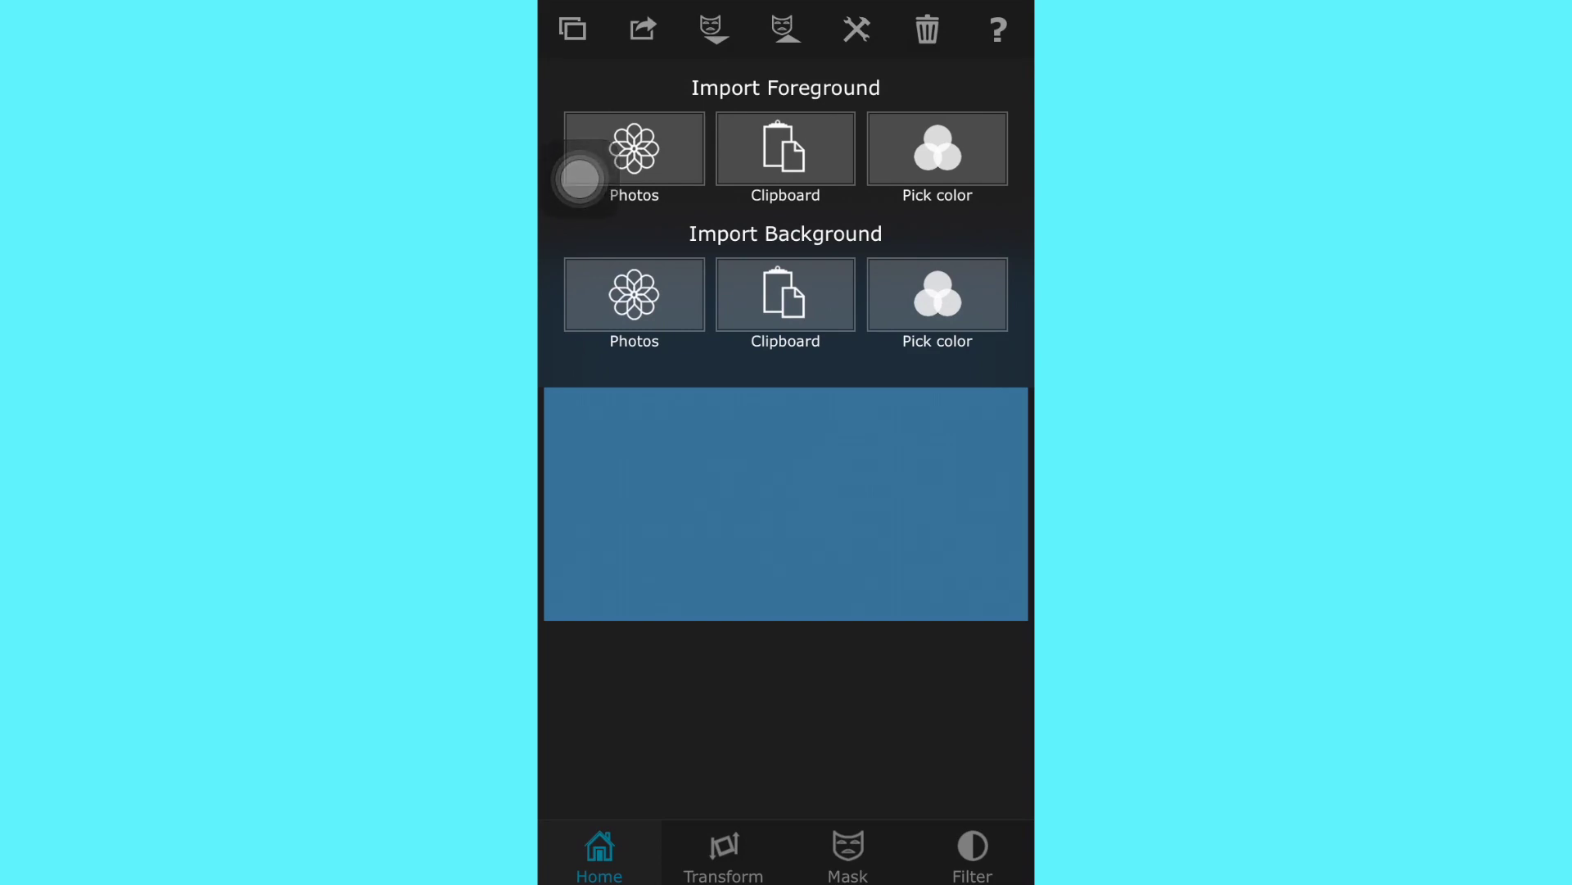
Import the haley pham sticker photo as the foreground and open the Mask tab
click(634, 154)
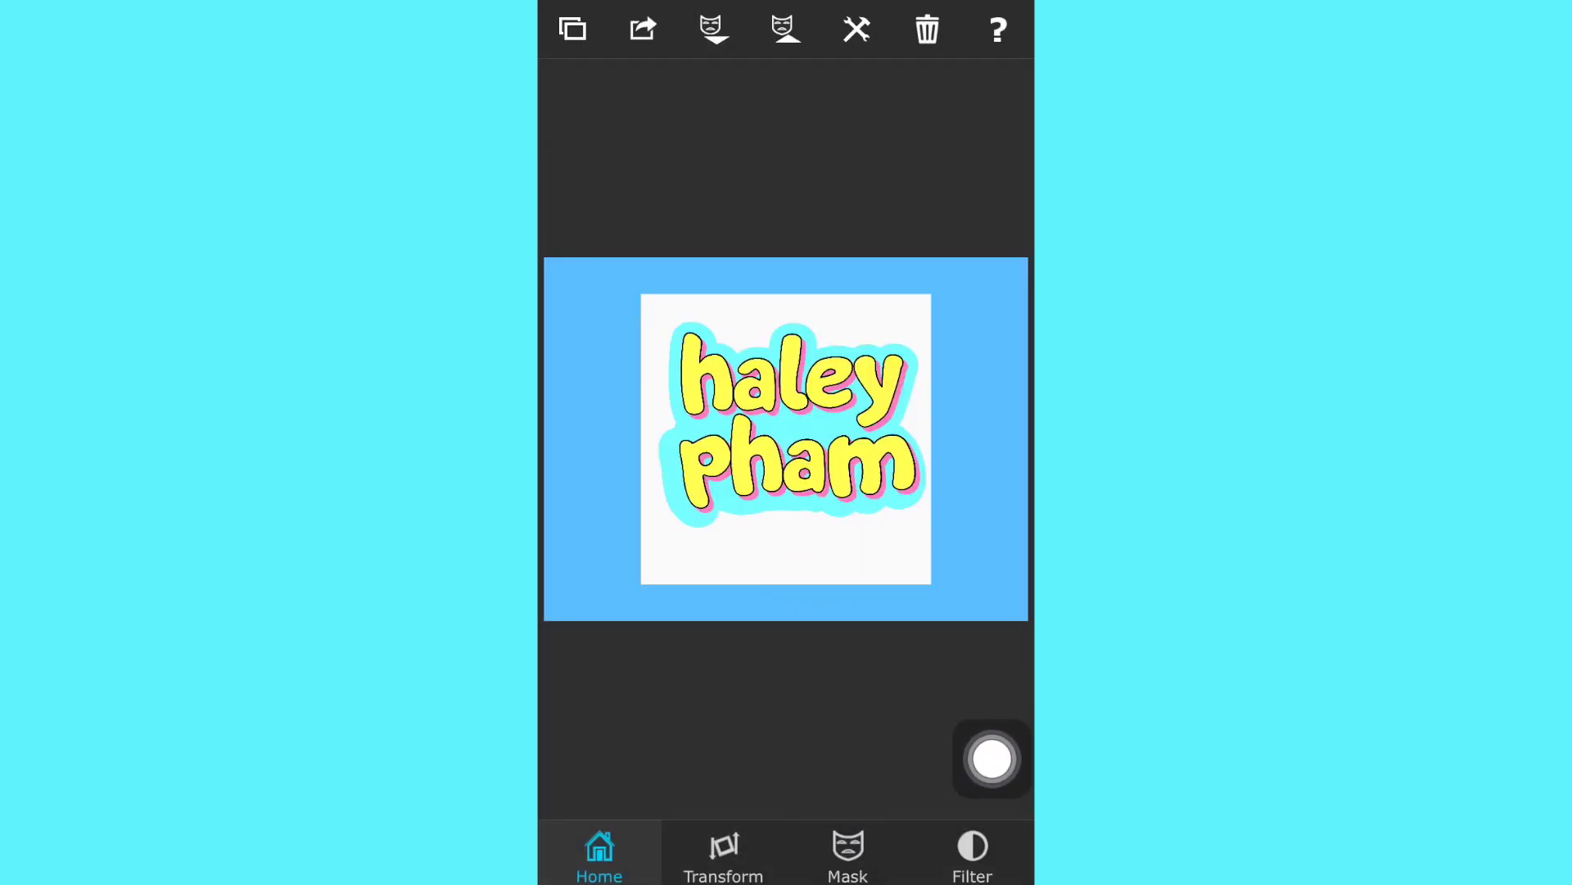
click(848, 856)
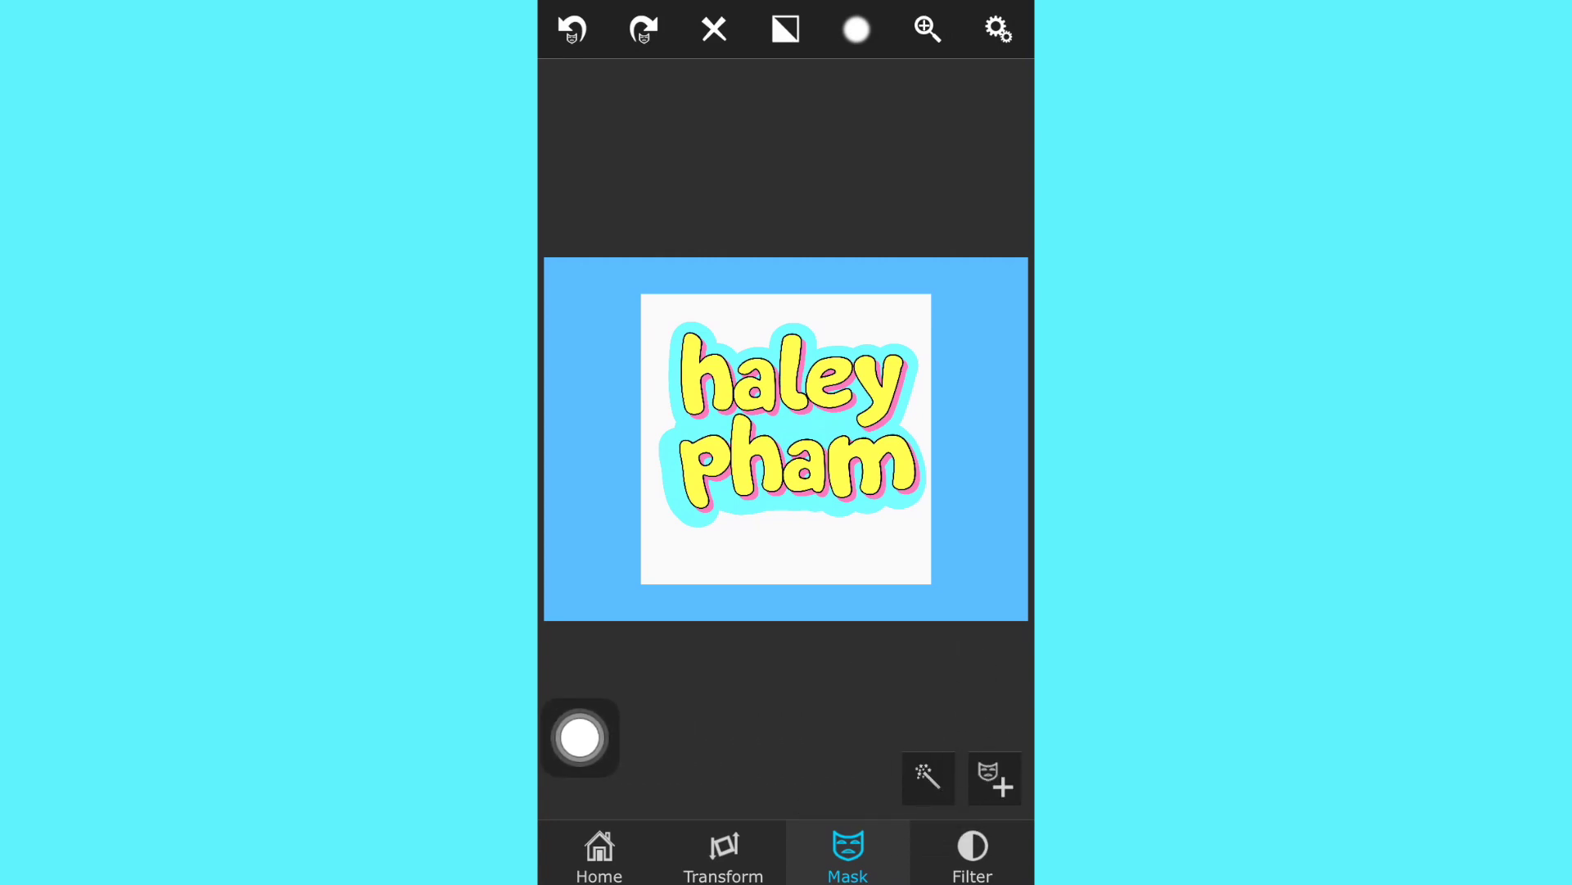
Try the eraser, dismiss its deprecation notice, then select the brush masking tool
click(928, 776)
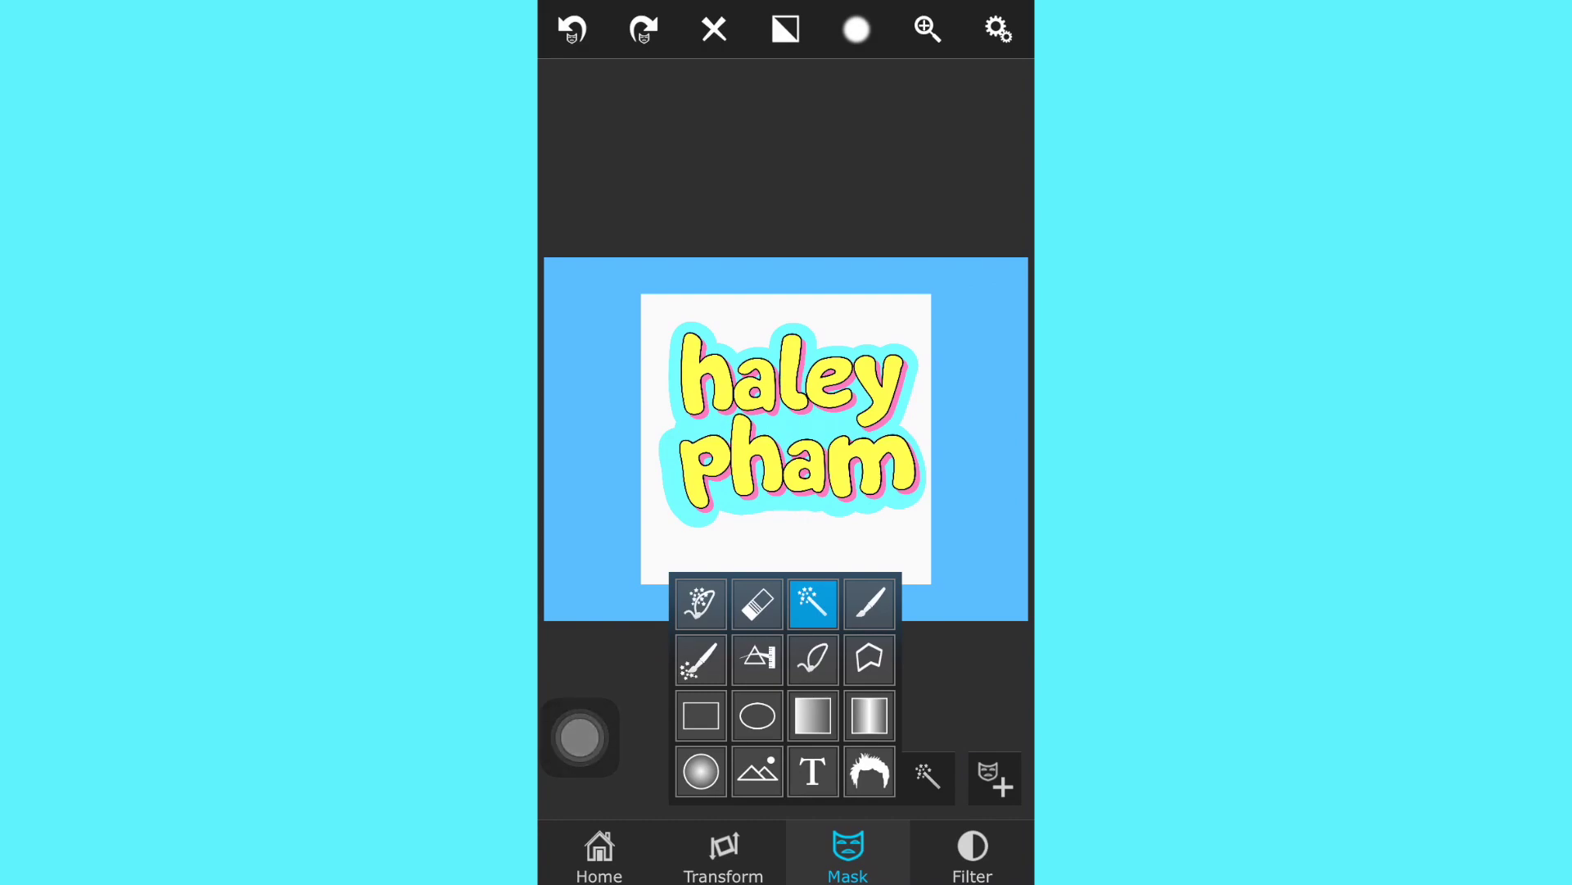
click(758, 603)
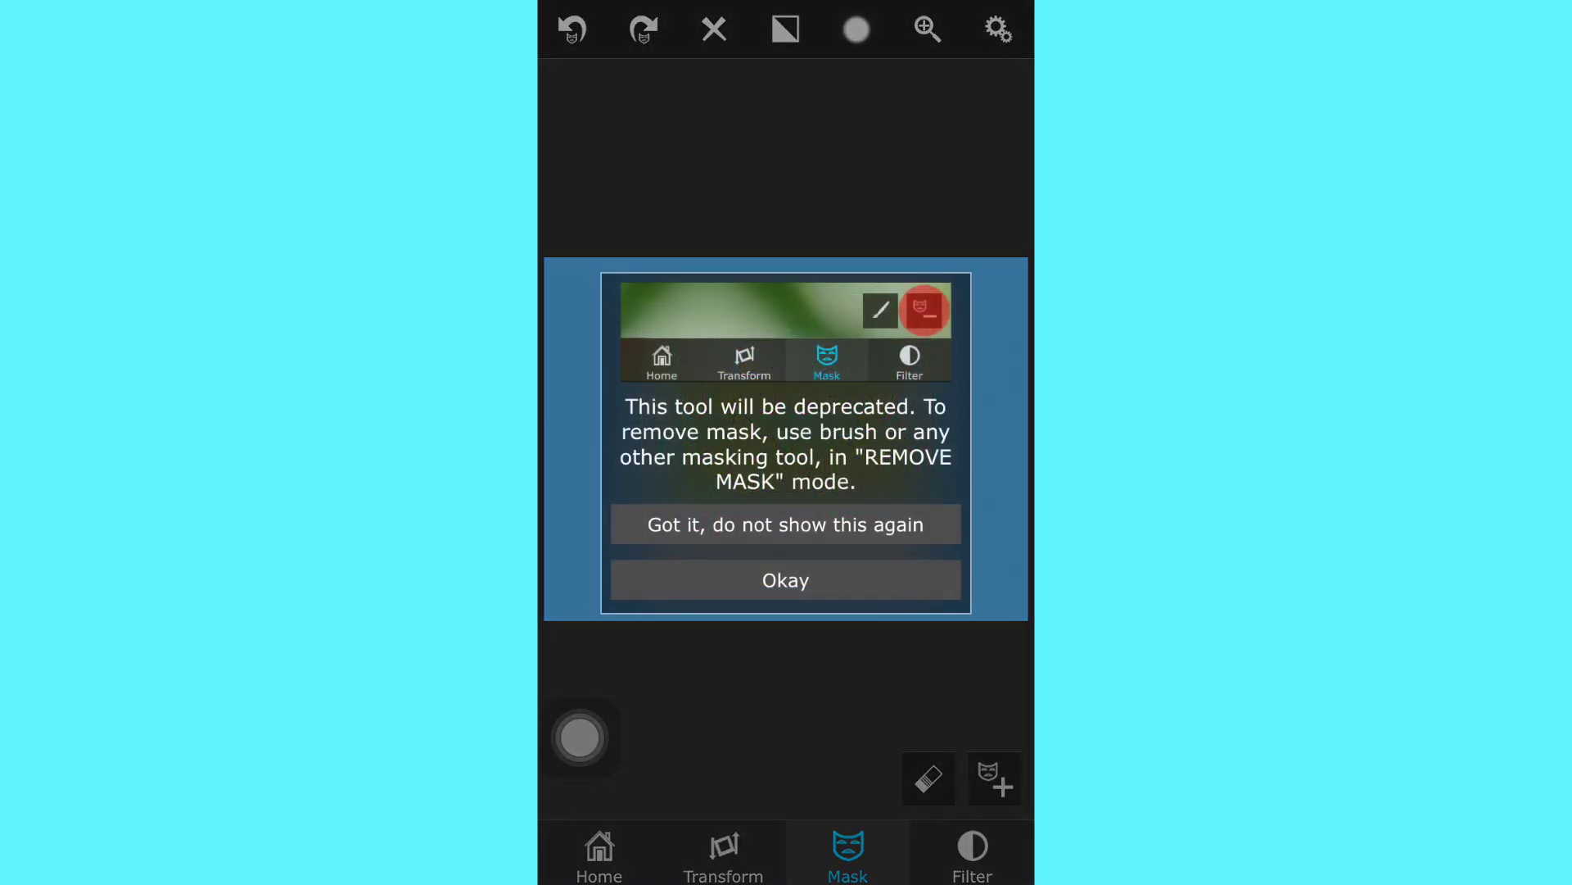
click(784, 580)
click(929, 777)
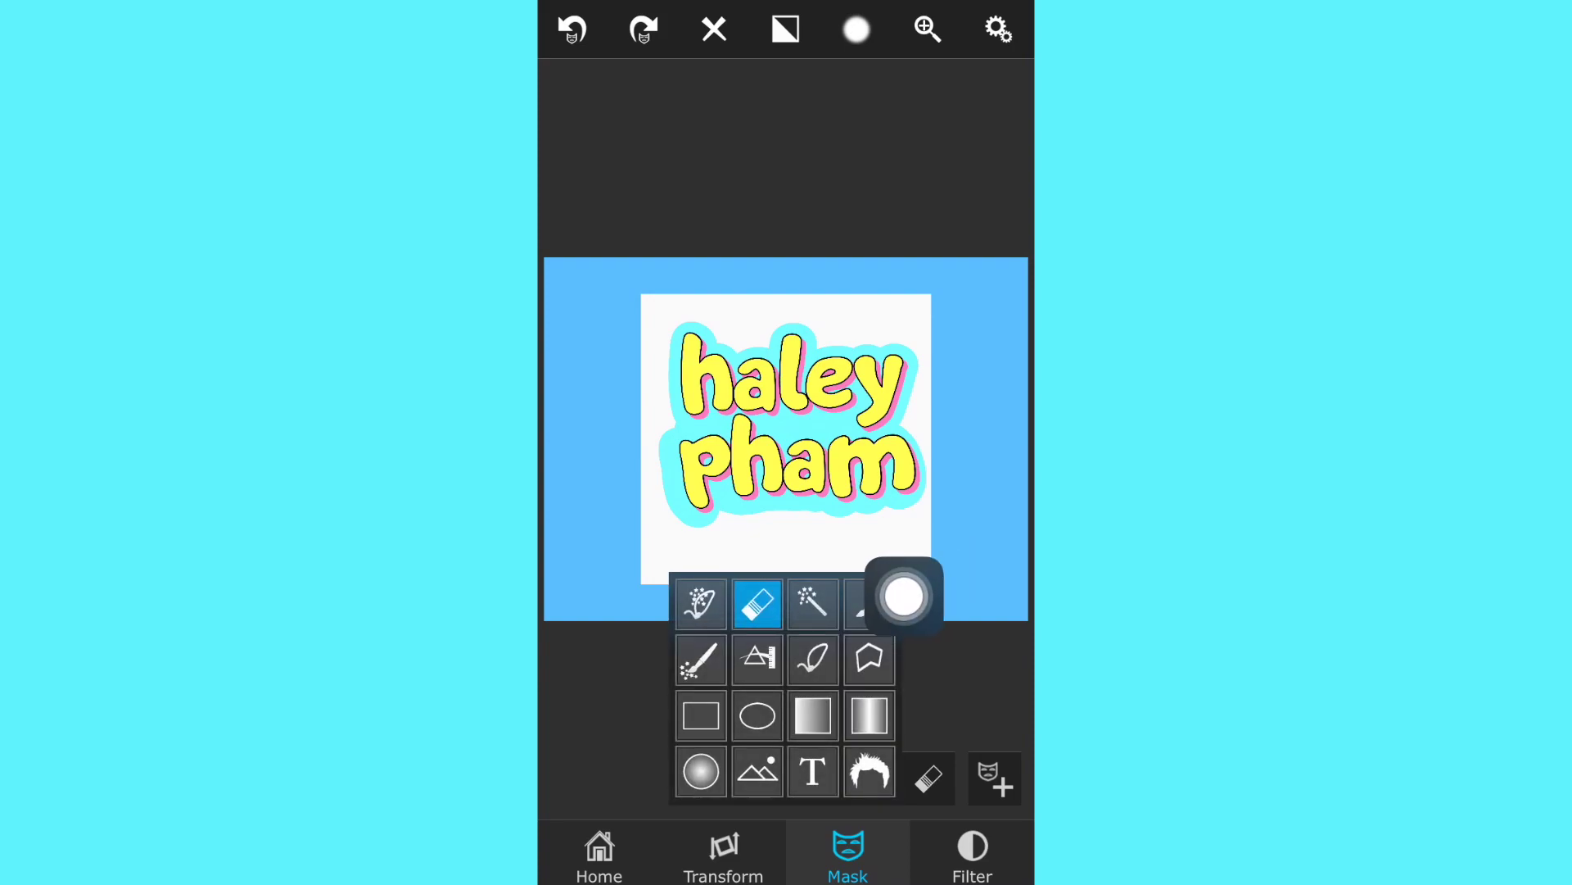
click(869, 604)
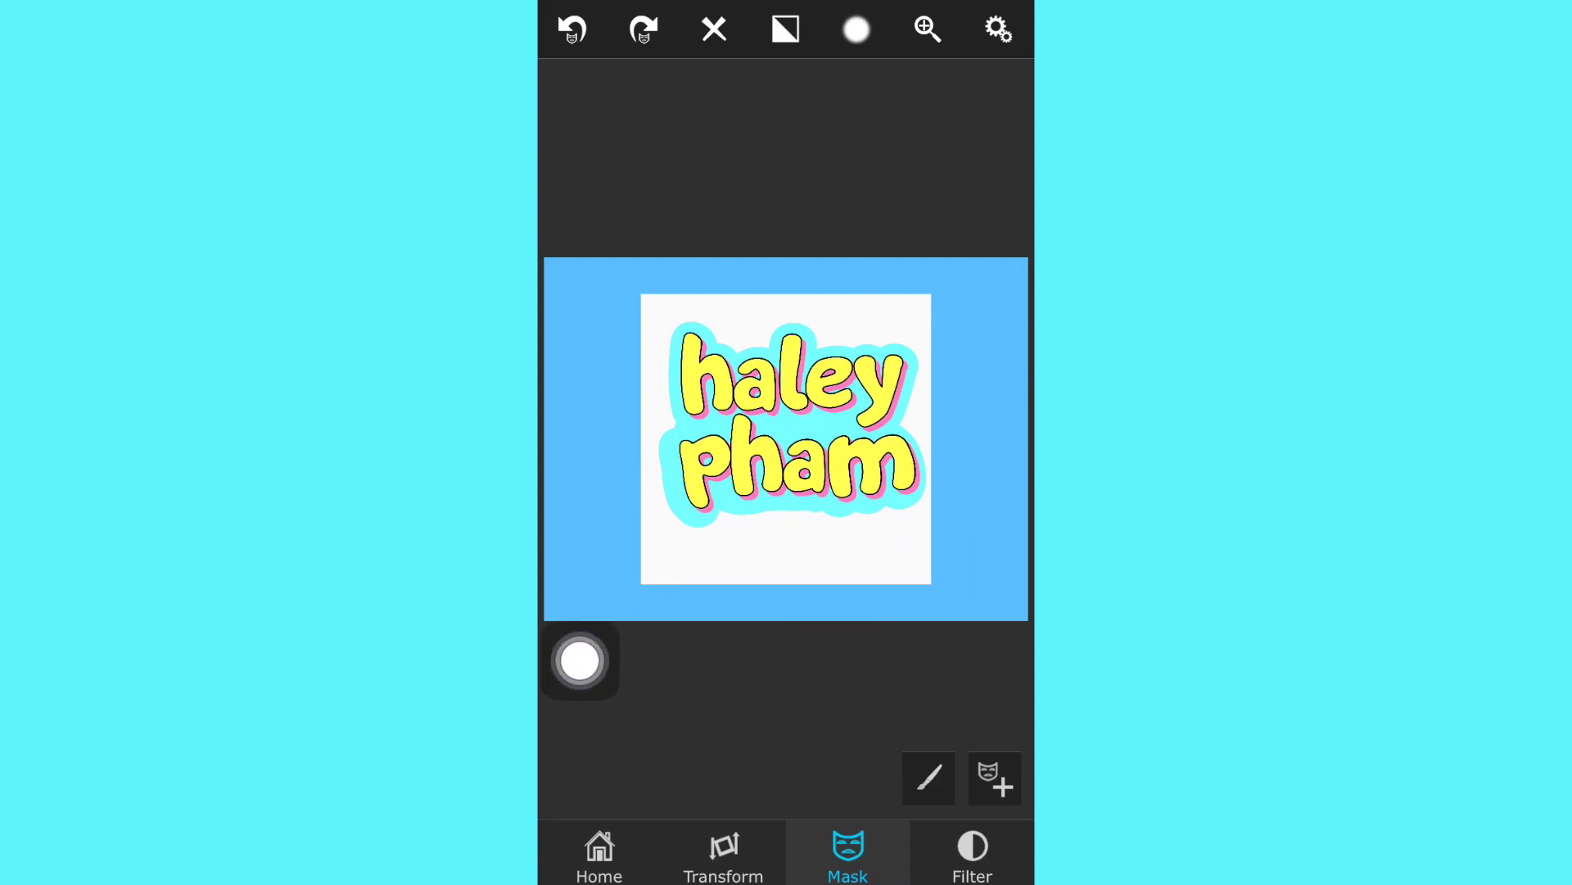
scroll(786, 405, up, 8)
Brush away white background beside the lettering at the lower right
click(755, 190)
drag(755, 191, 750, 491)
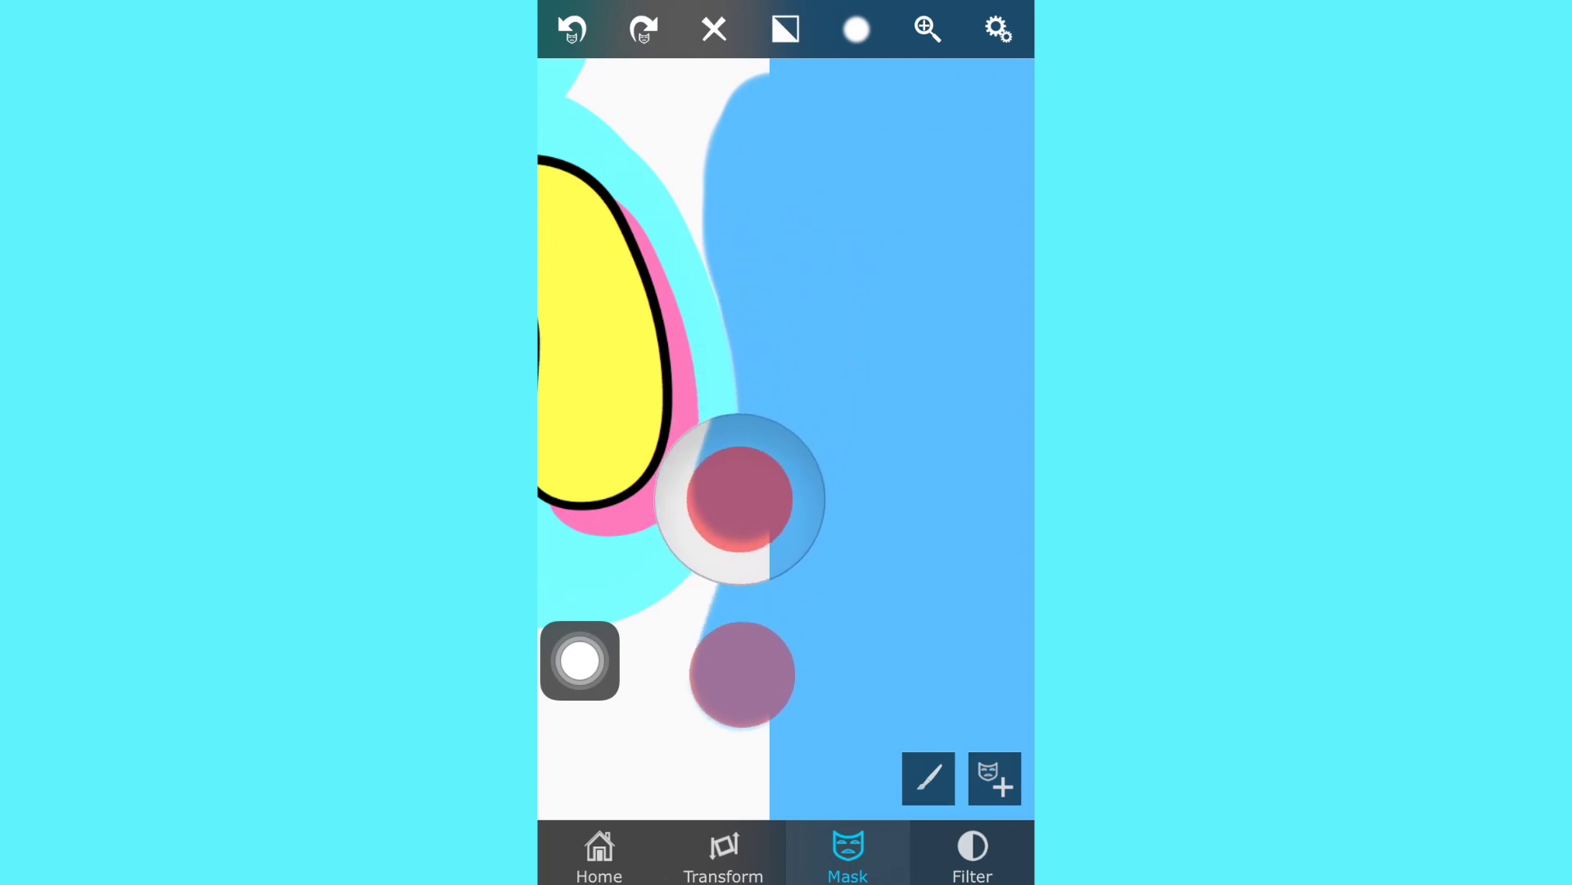
scroll(786, 405, down, 3)
mouse_move(915, 308)
mouse_down()
mouse_move(910, 493)
mouse_move(811, 455)
mouse_up()
scroll(787, 406, down, 5)
Soften the mask edges below the lettering with the blur brush
click(929, 777)
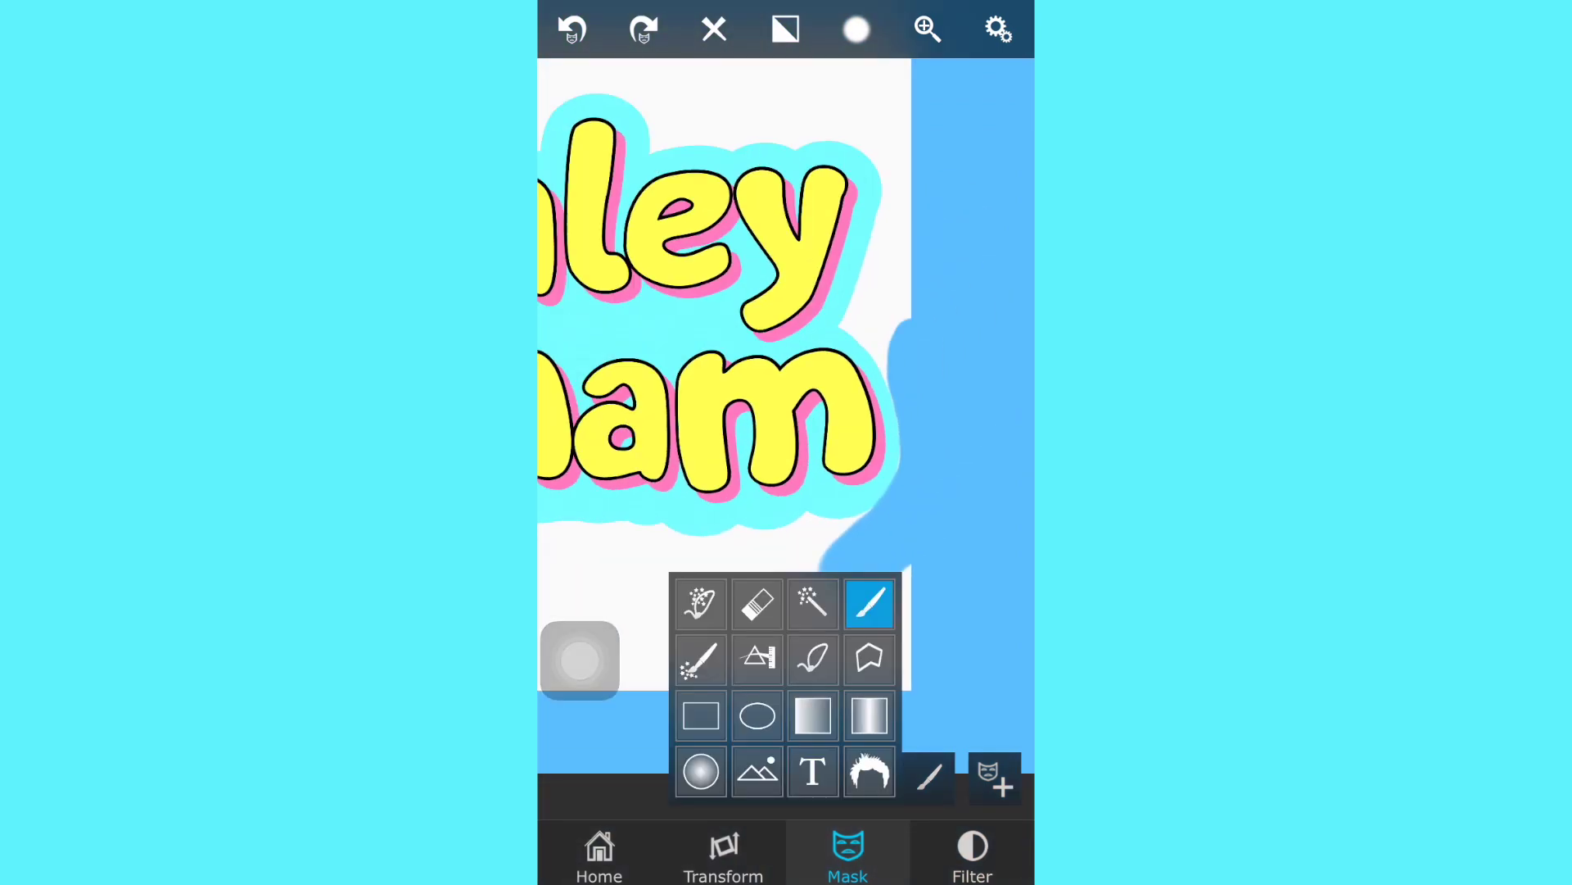
click(699, 660)
scroll(787, 369, up, 5)
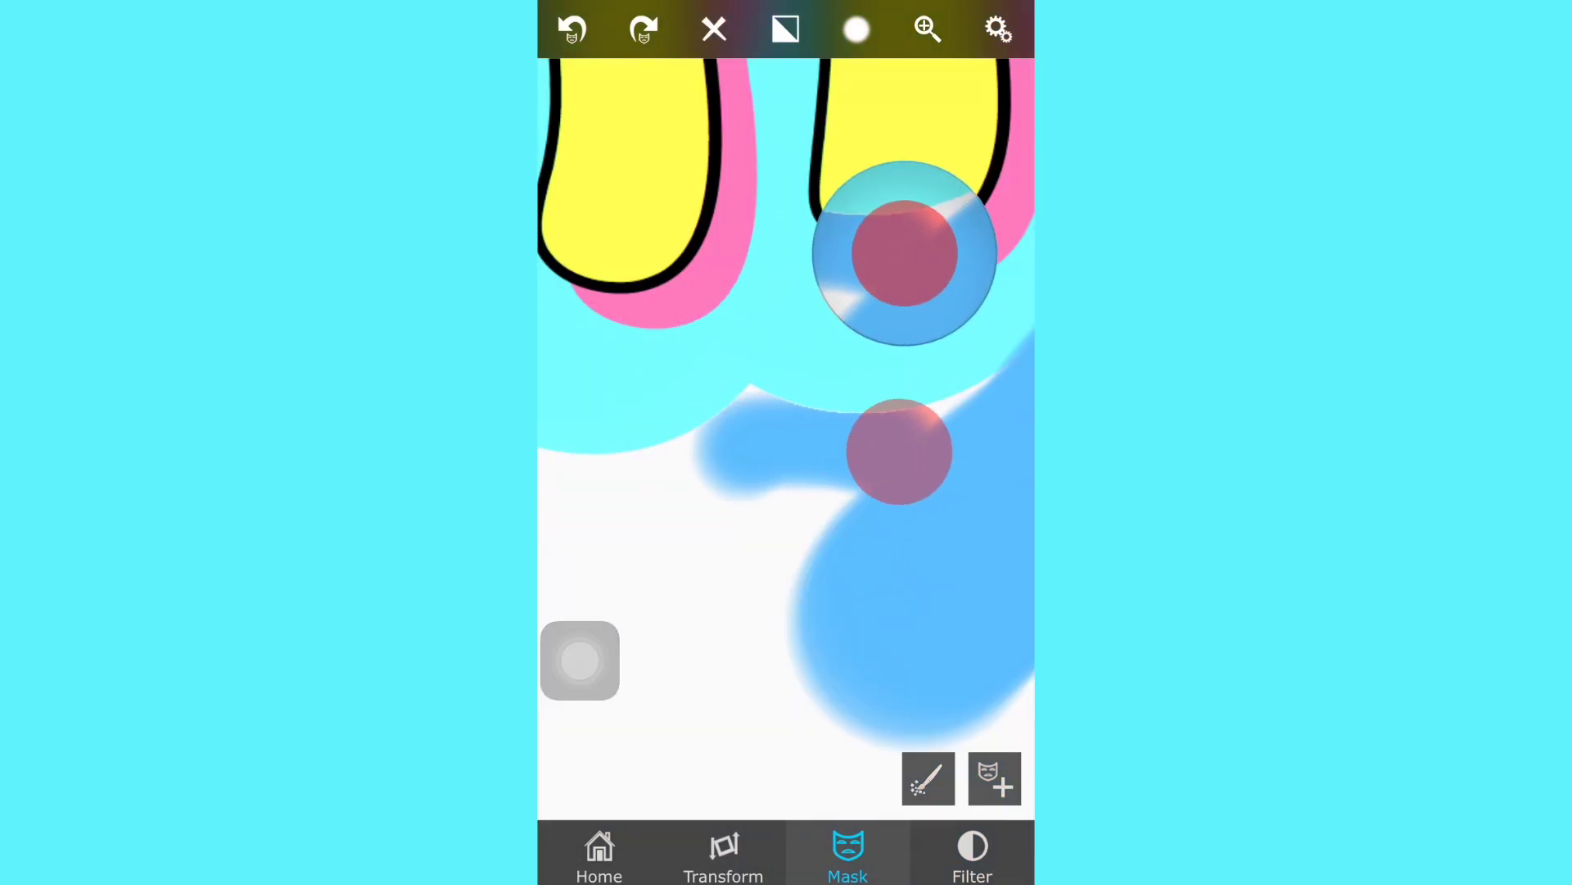
drag(861, 246, 861, 442)
scroll(787, 369, right, 3)
mouse_move(851, 233)
mouse_down()
mouse_move(854, 436)
mouse_move(725, 431)
mouse_up()
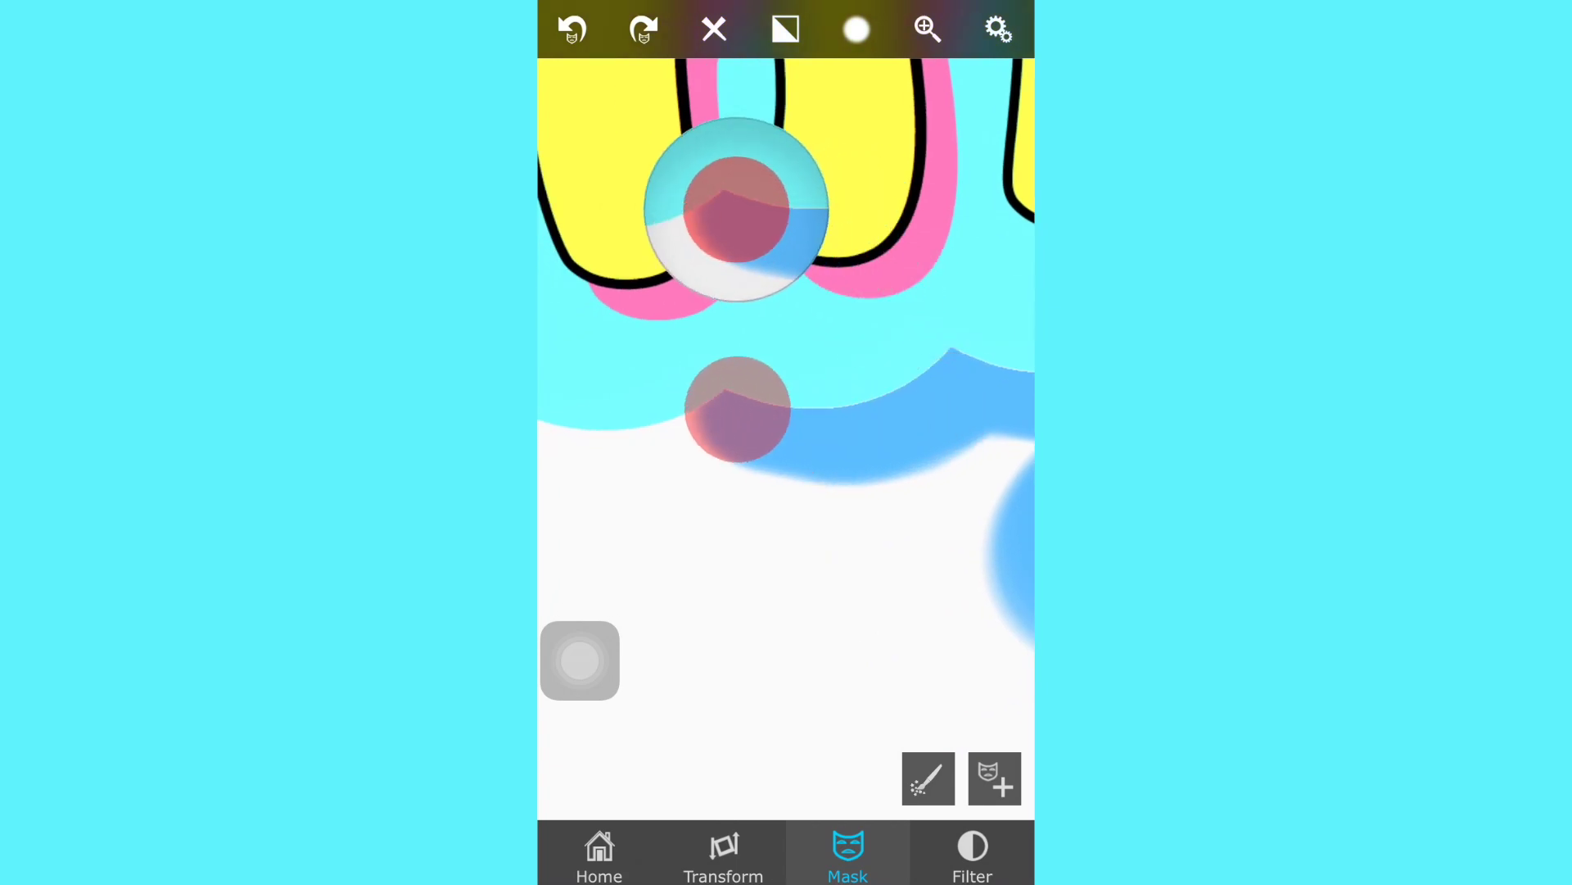
scroll(786, 369, down, 3)
scroll(786, 369, down, 3)
scroll(787, 370, down, 3)
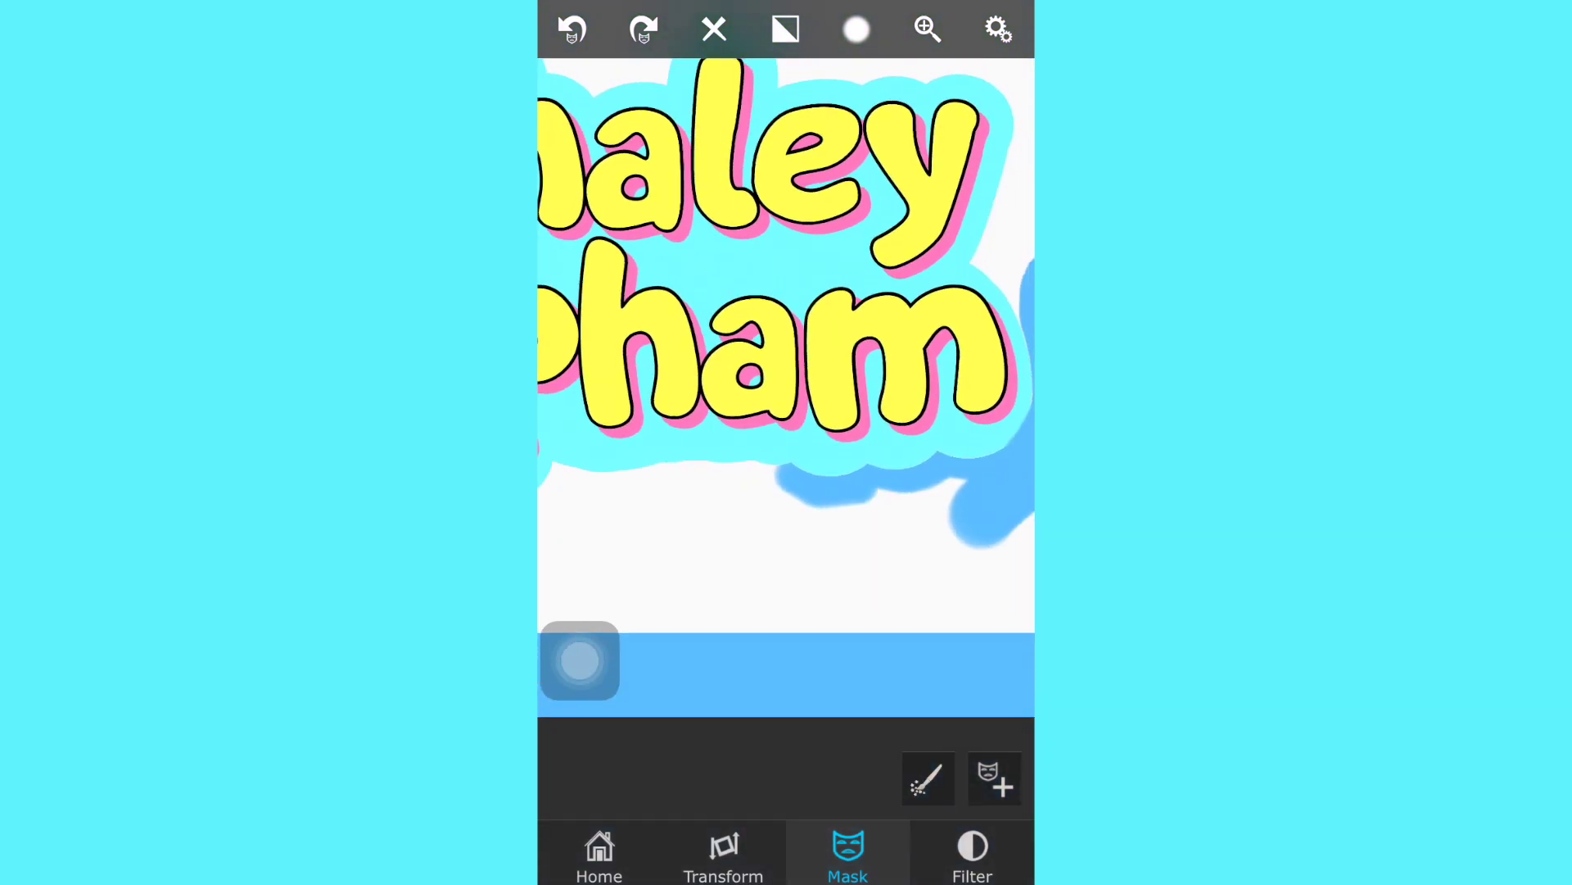
scroll(787, 370, down, 2)
click(928, 777)
Magic-wand away the whole white backdrop, undoing stray fills, then return to Home
click(813, 603)
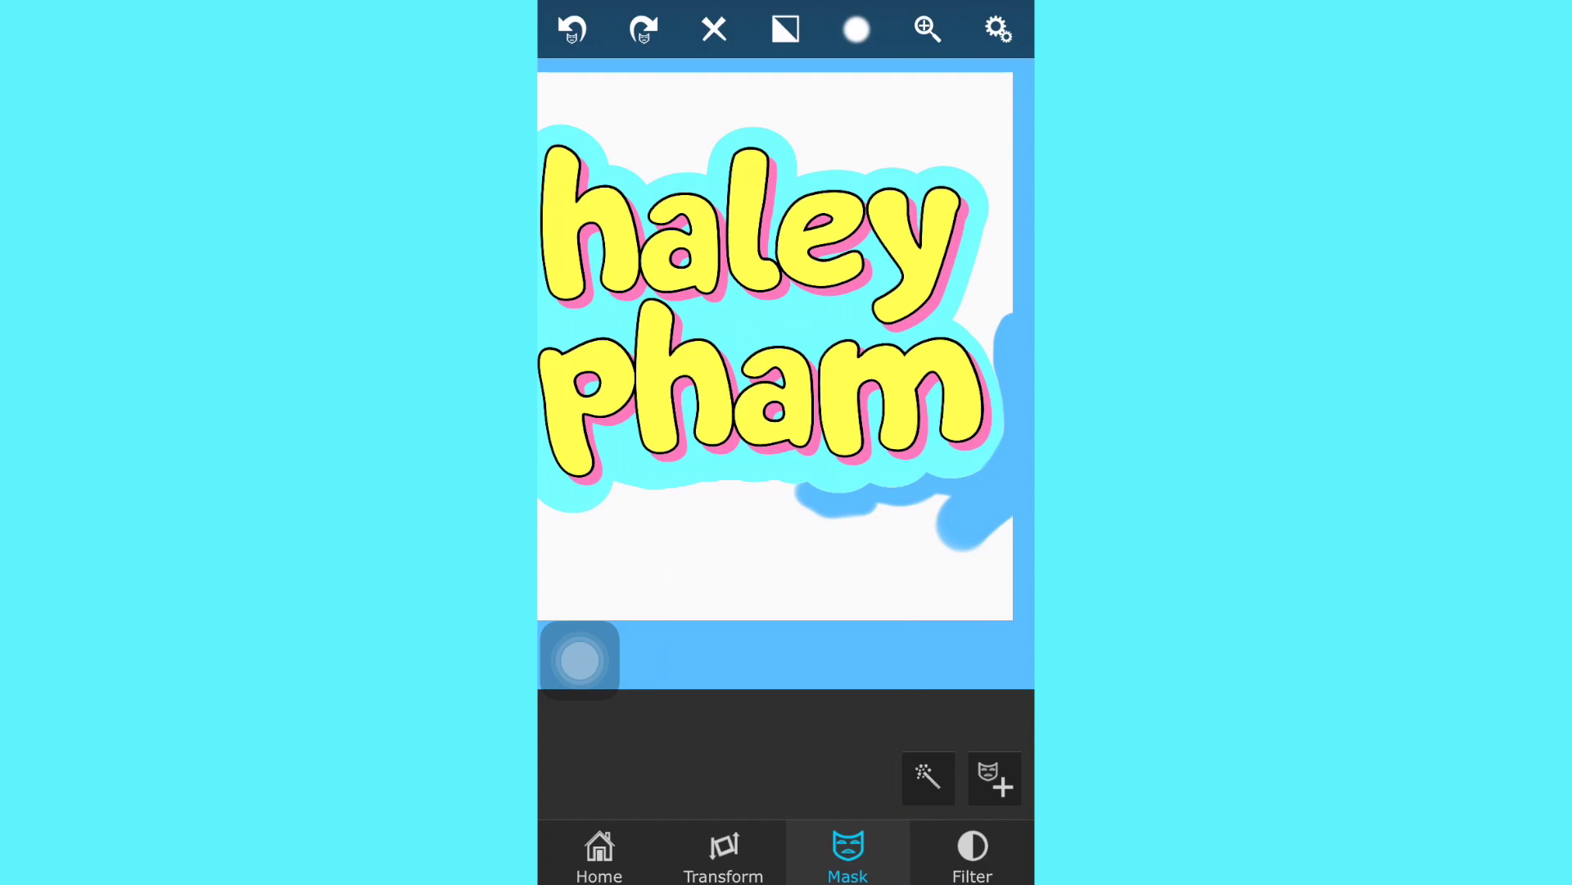
click(934, 565)
scroll(787, 368, down, 3)
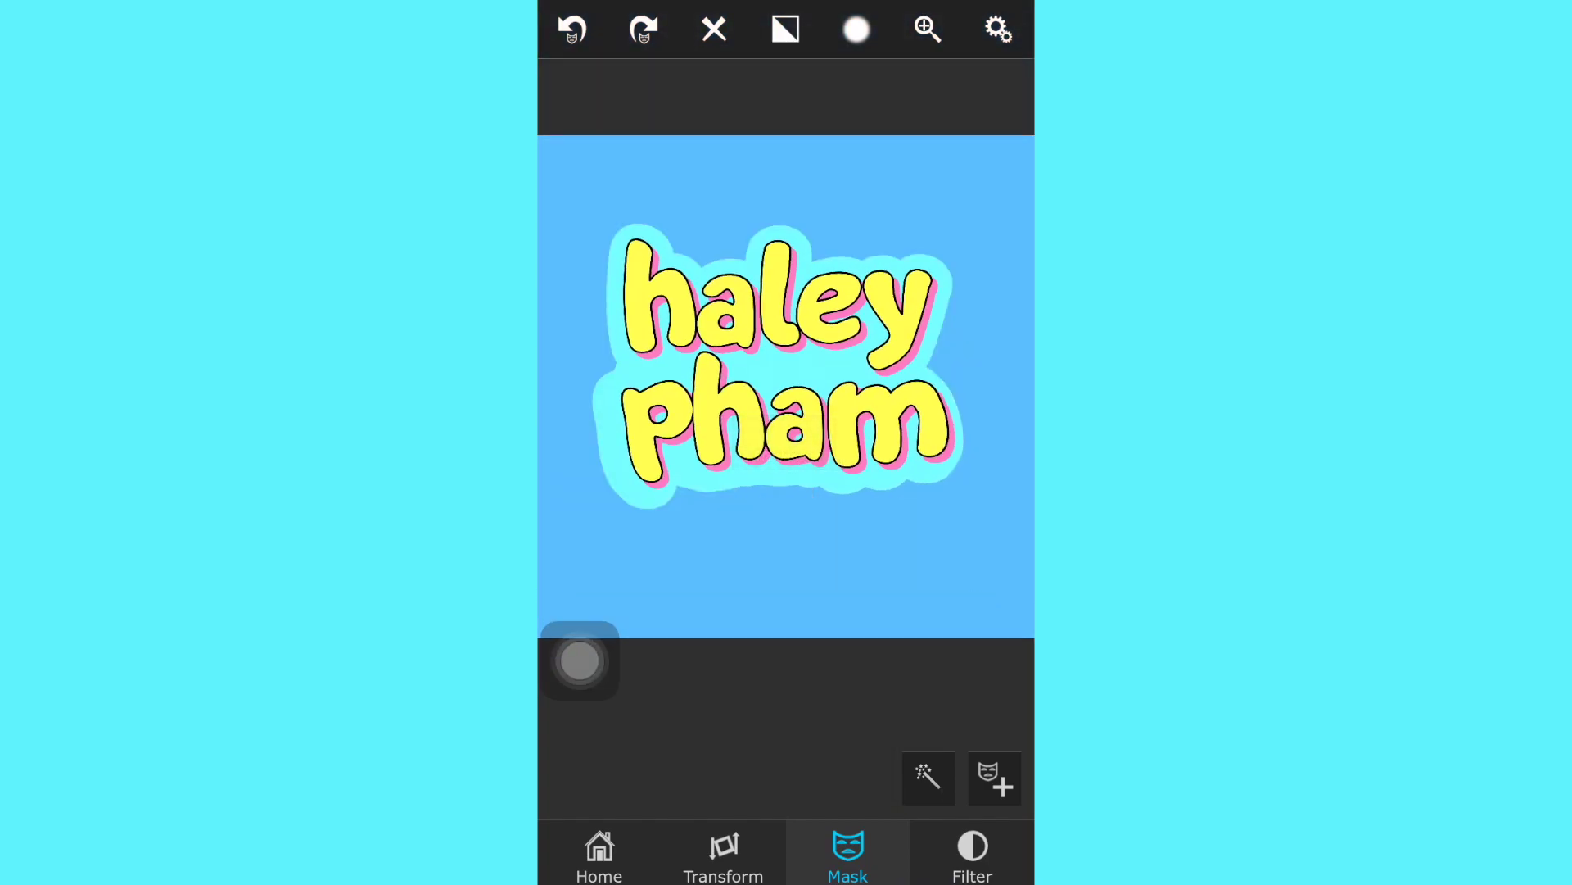
click(572, 30)
click(959, 516)
scroll(786, 370, up, 5)
click(798, 406)
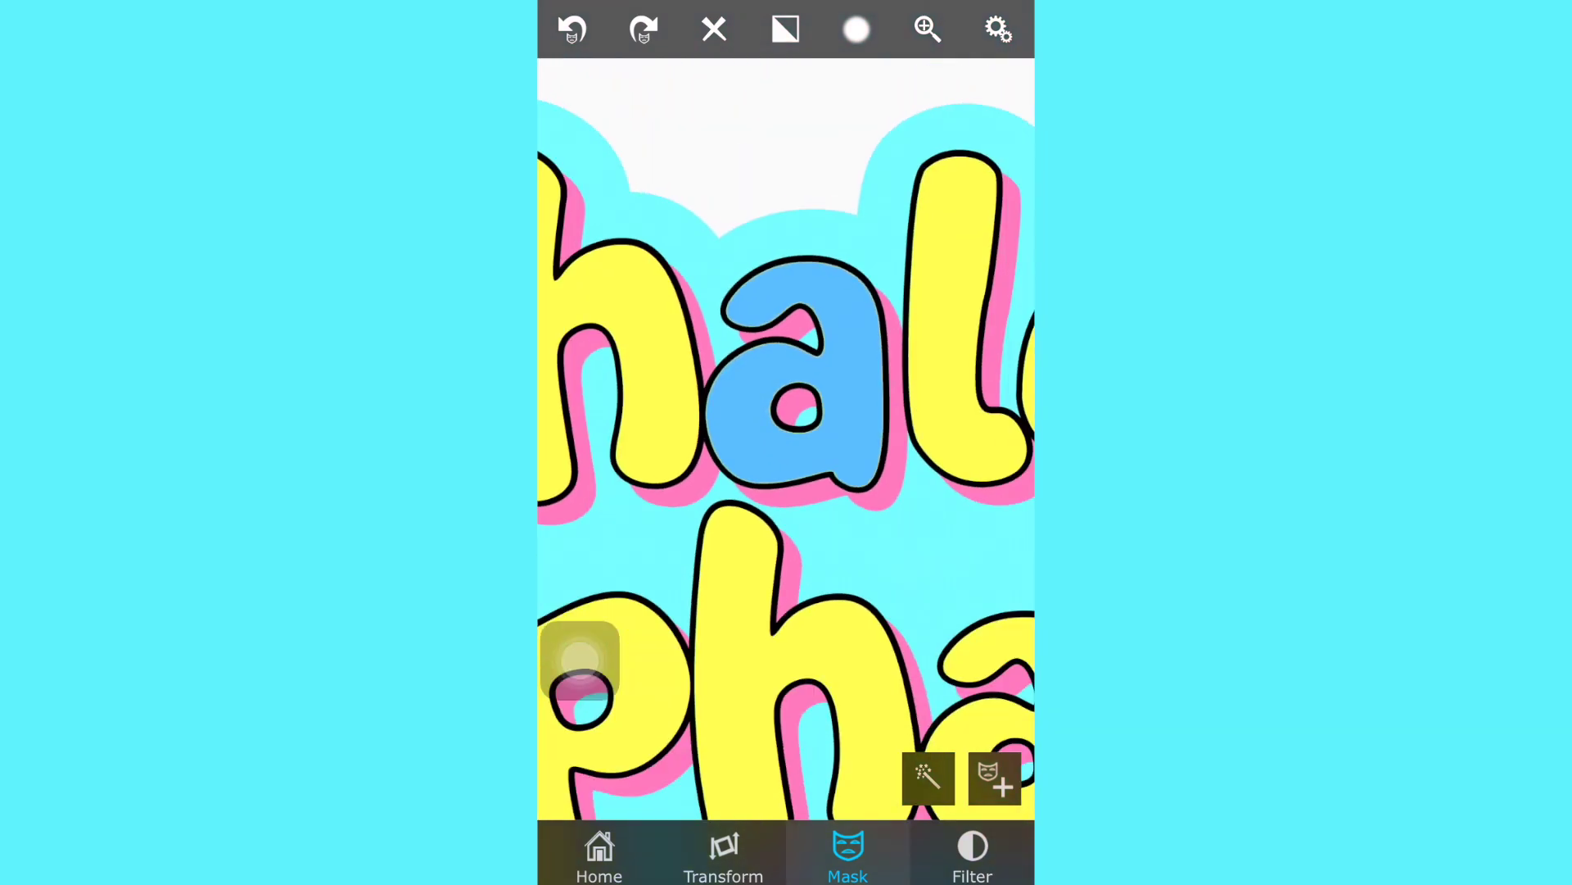
scroll(787, 368, down, 5)
click(572, 30)
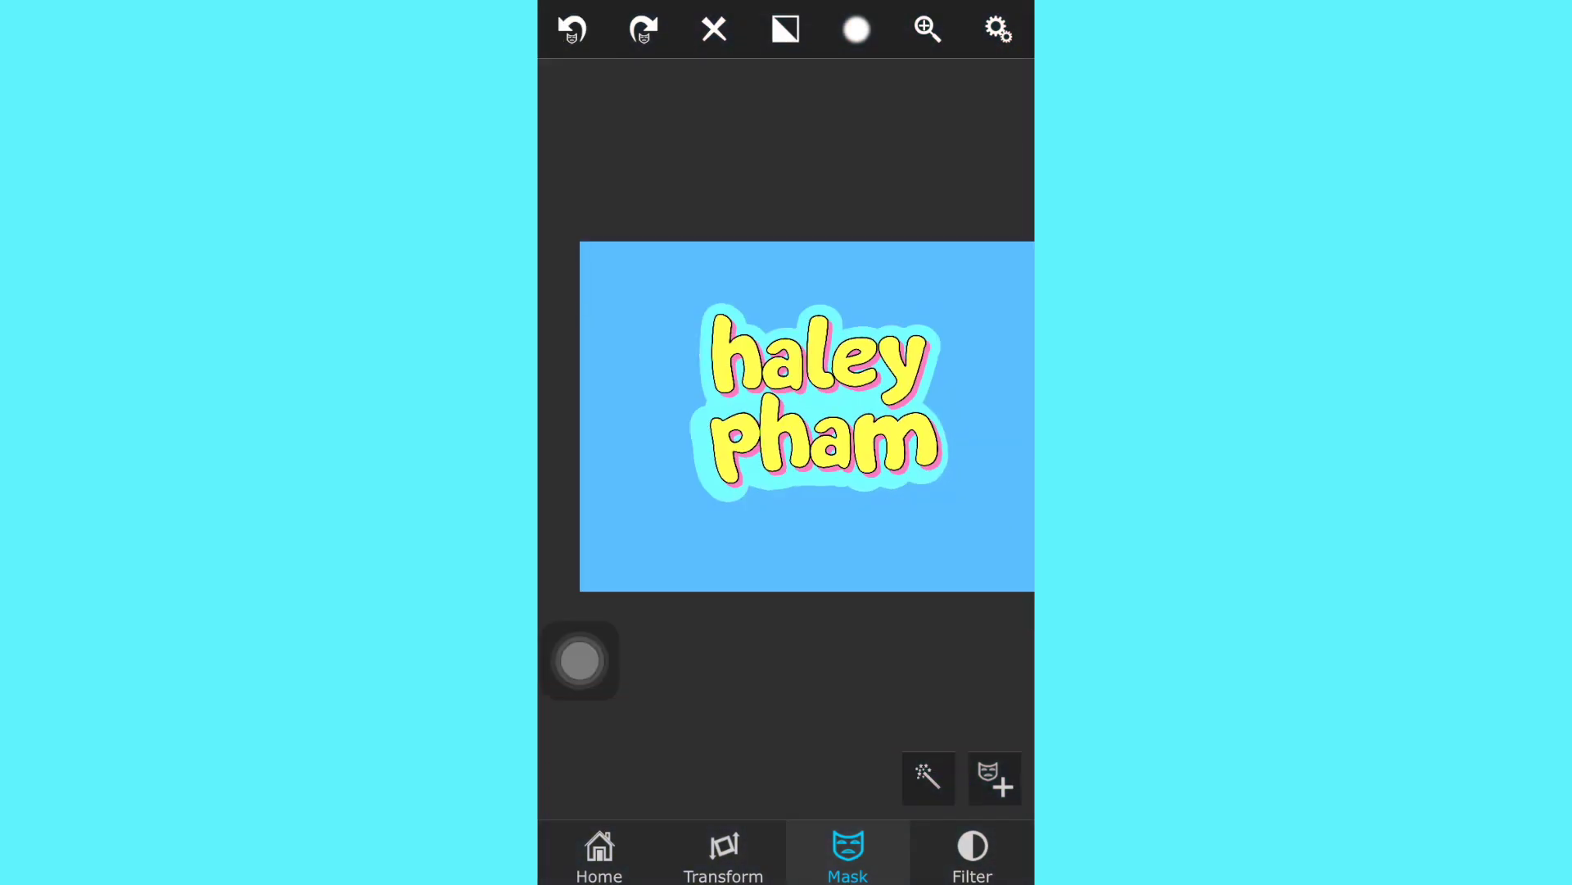
click(598, 854)
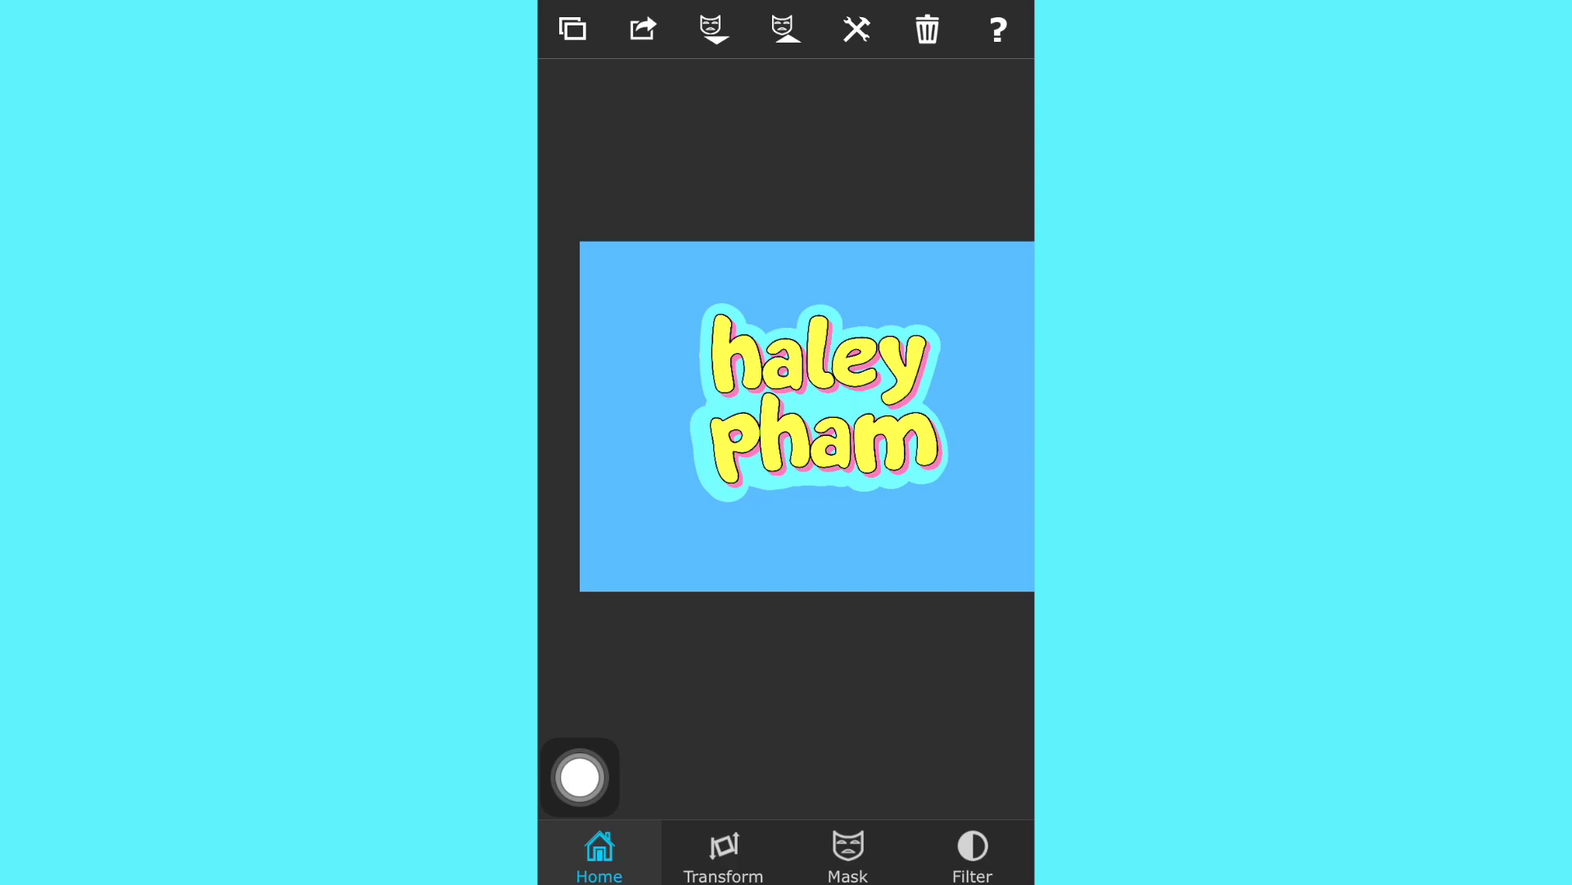
Export the masked haley pham sticker with Mask as PNG
drag(798, 430, 806, 398)
drag(580, 774, 651, 105)
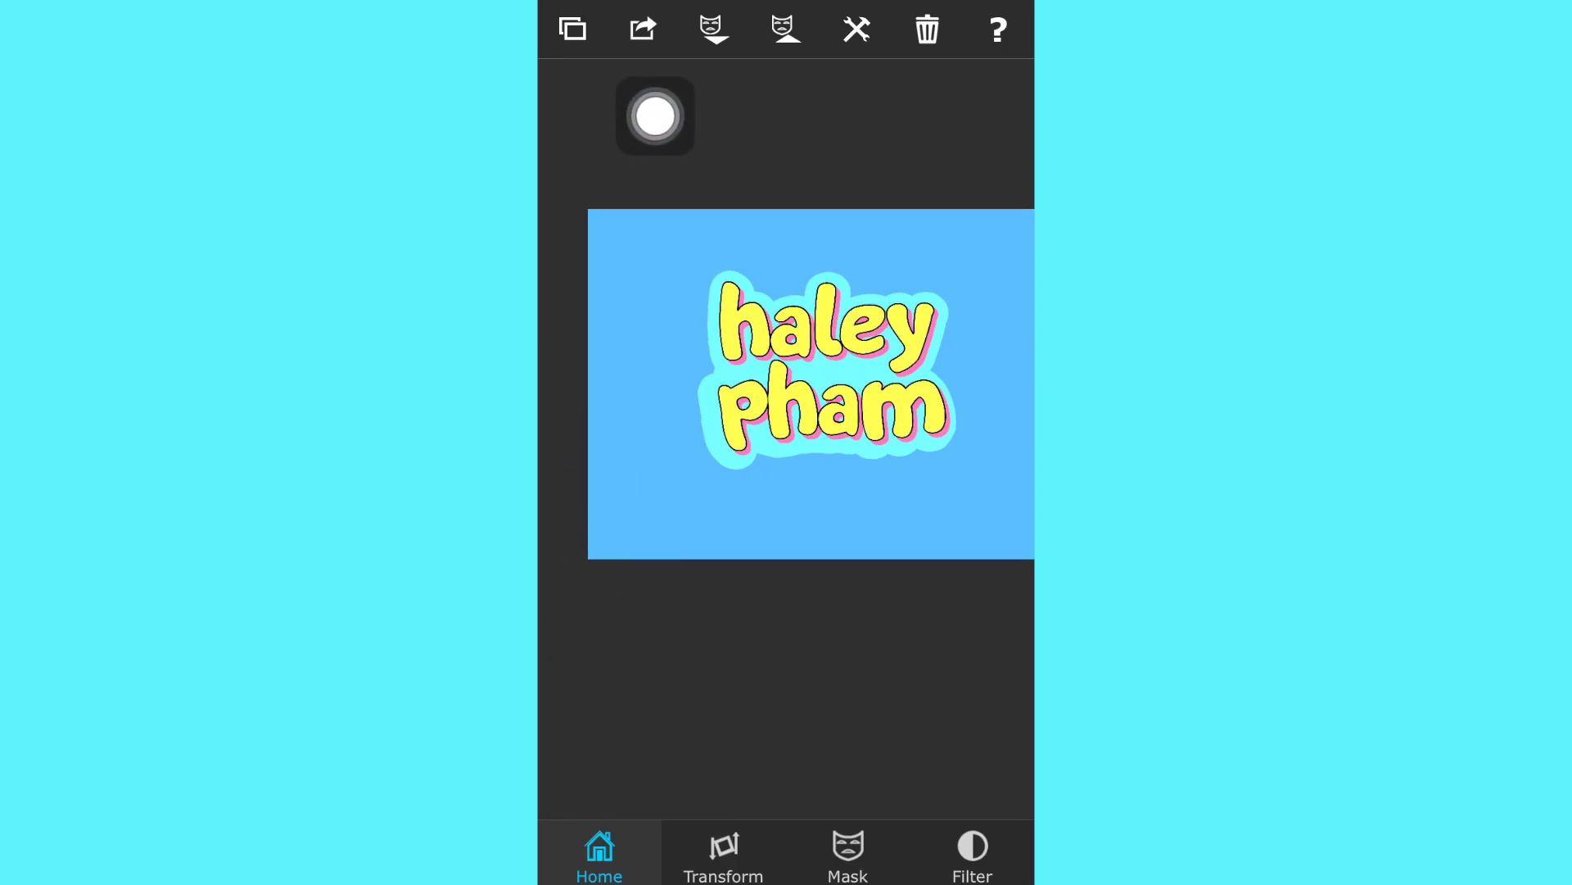
click(645, 29)
click(787, 403)
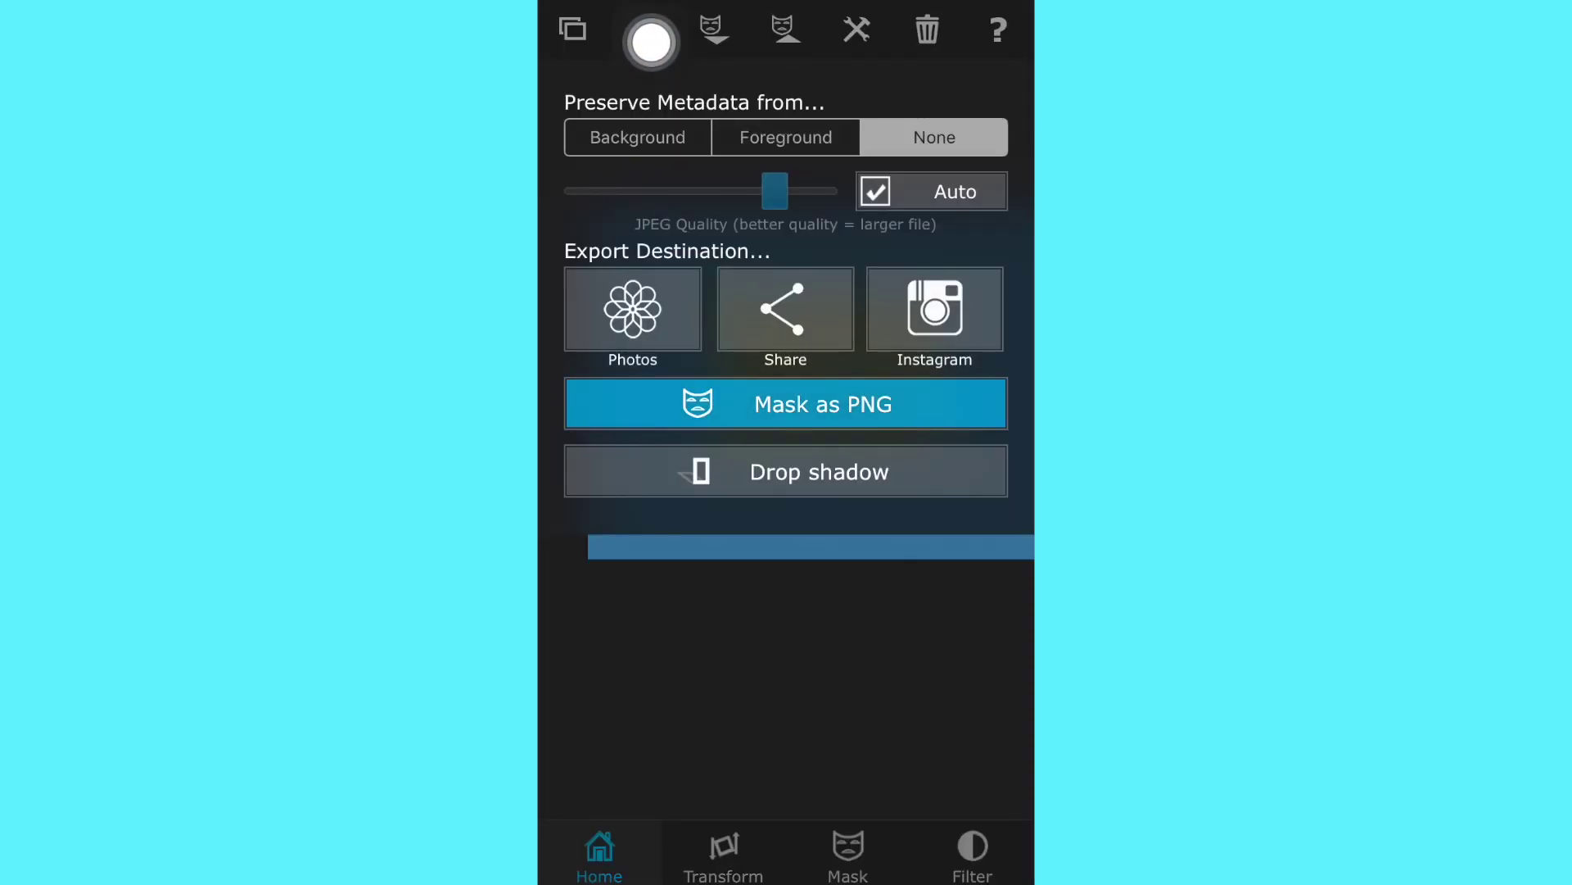